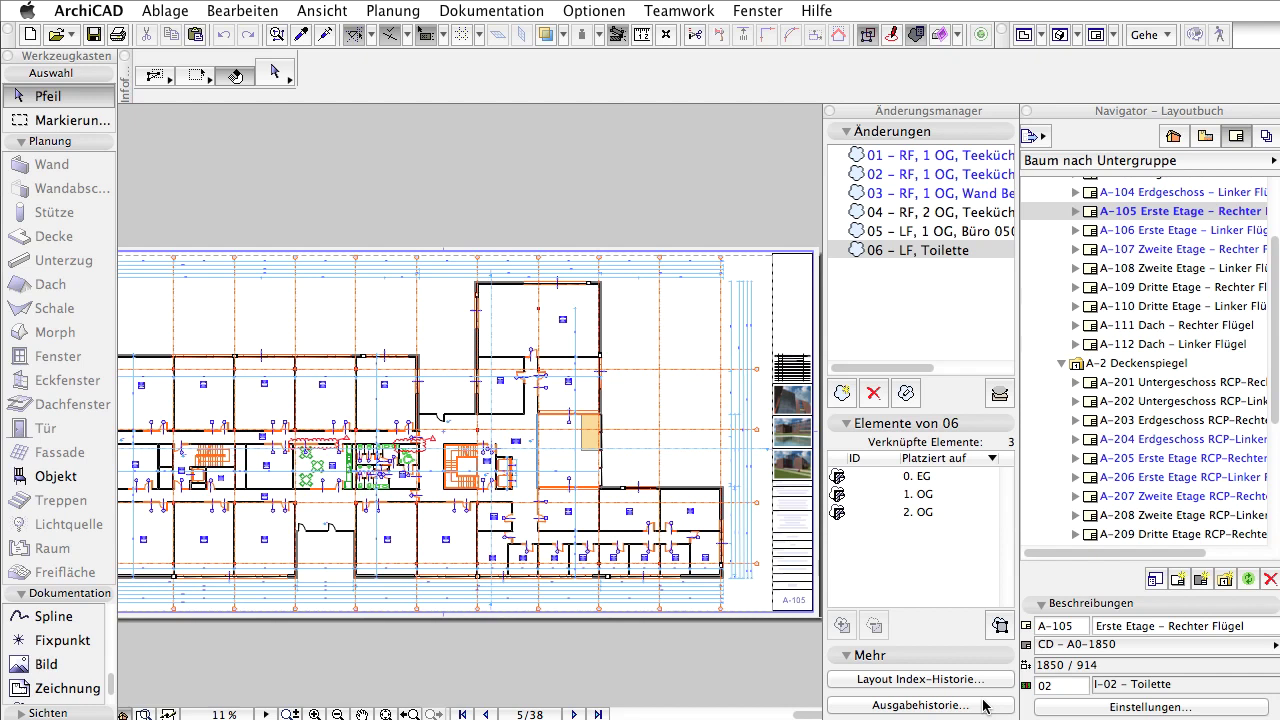
Add ceiling layouts A-206 and A-205 to the current issue I-02 Toilette.
click(985, 706)
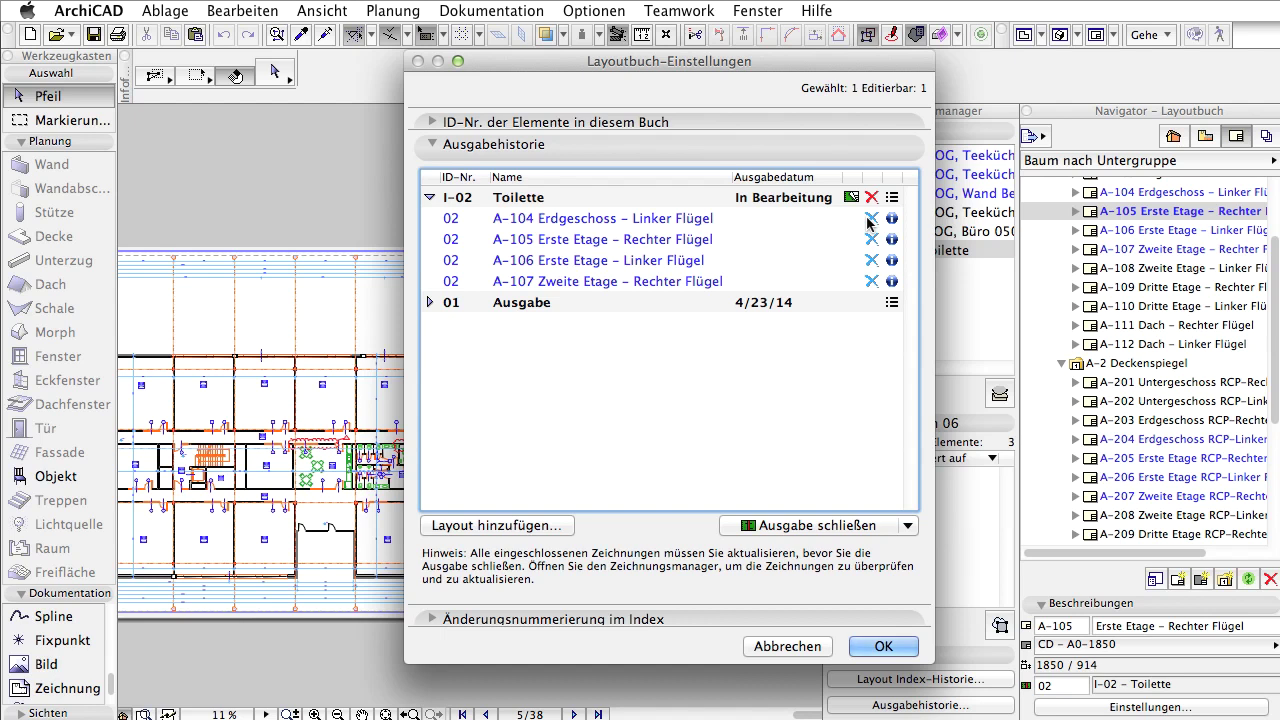
click(826, 648)
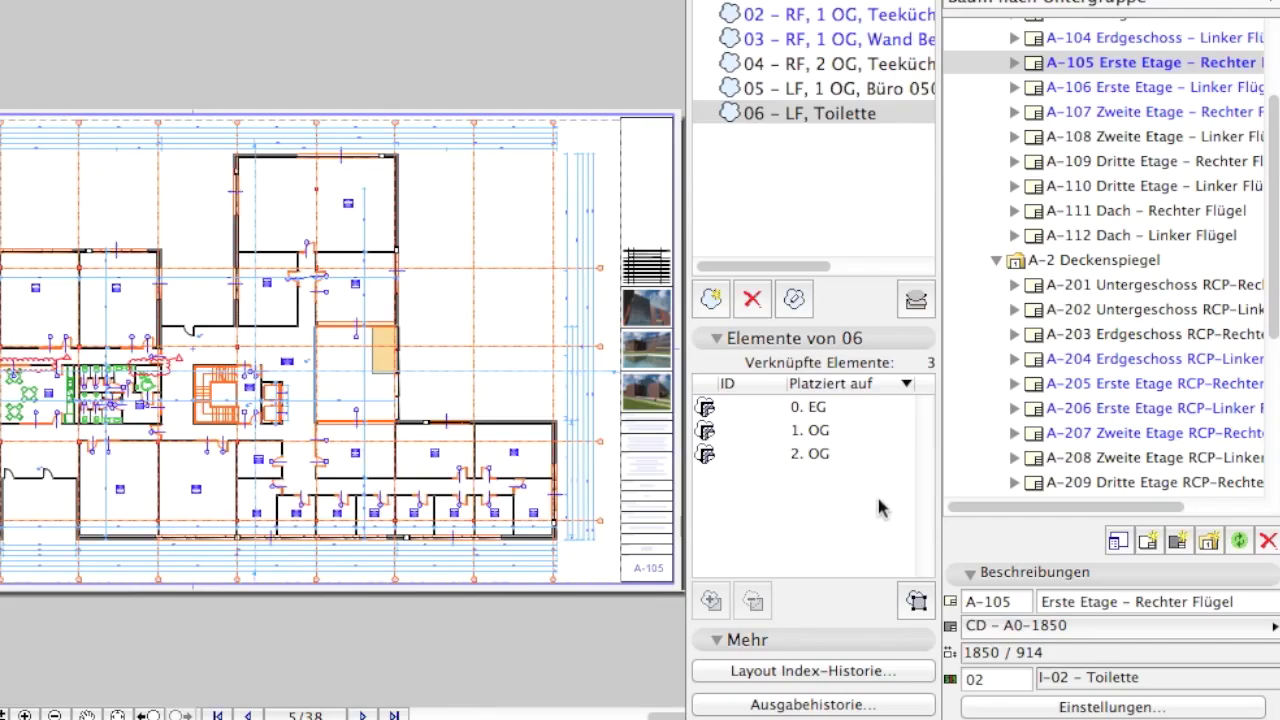
click(1035, 410)
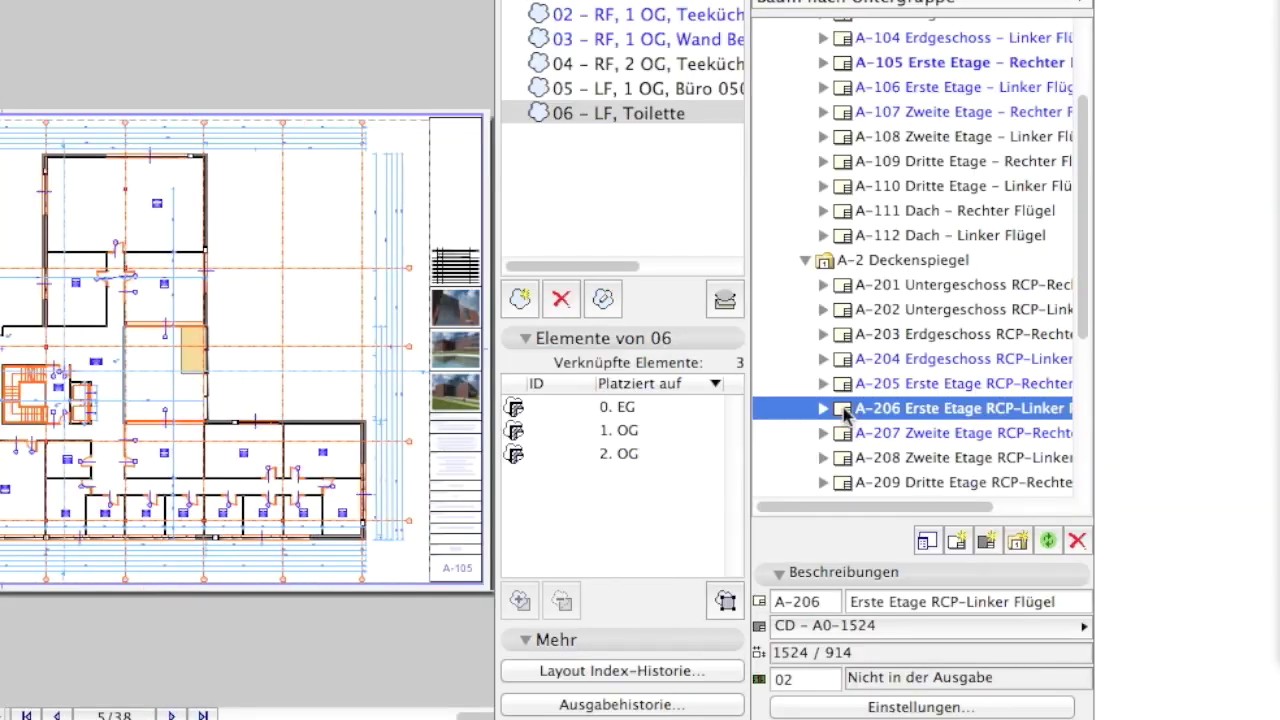
right_click(1030, 412)
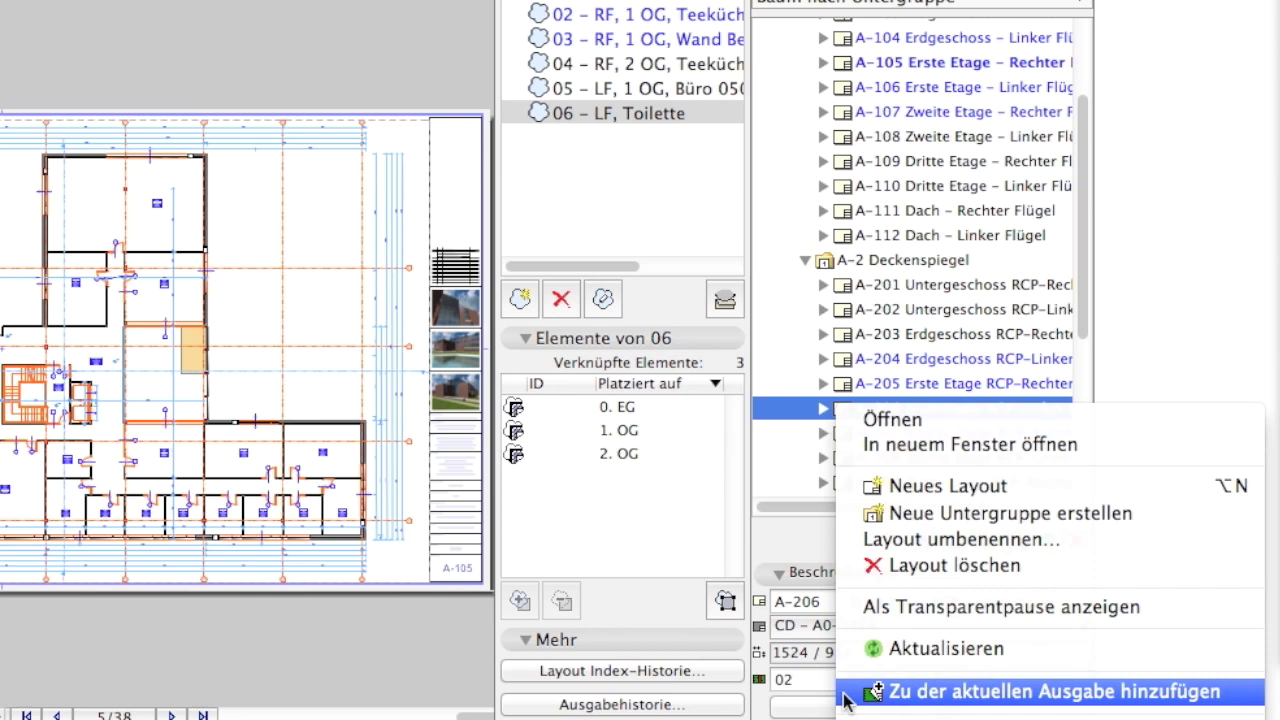
click(845, 697)
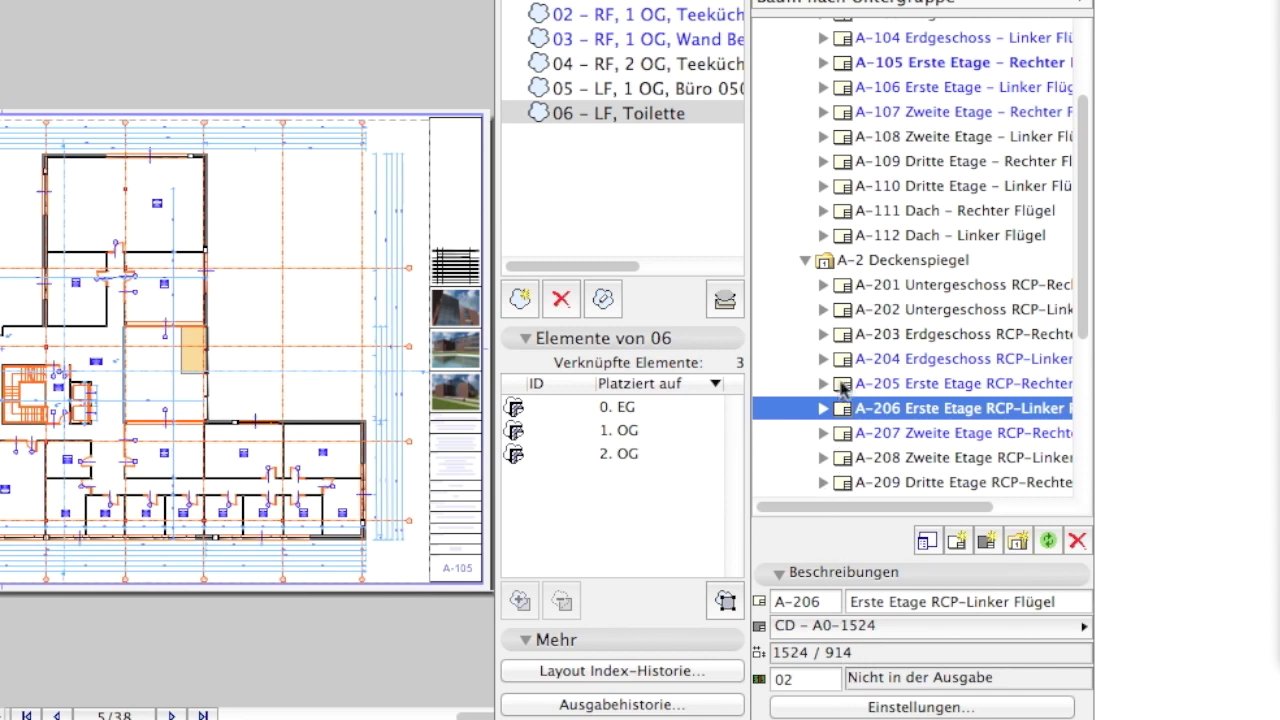
click(843, 386)
right_click(843, 386)
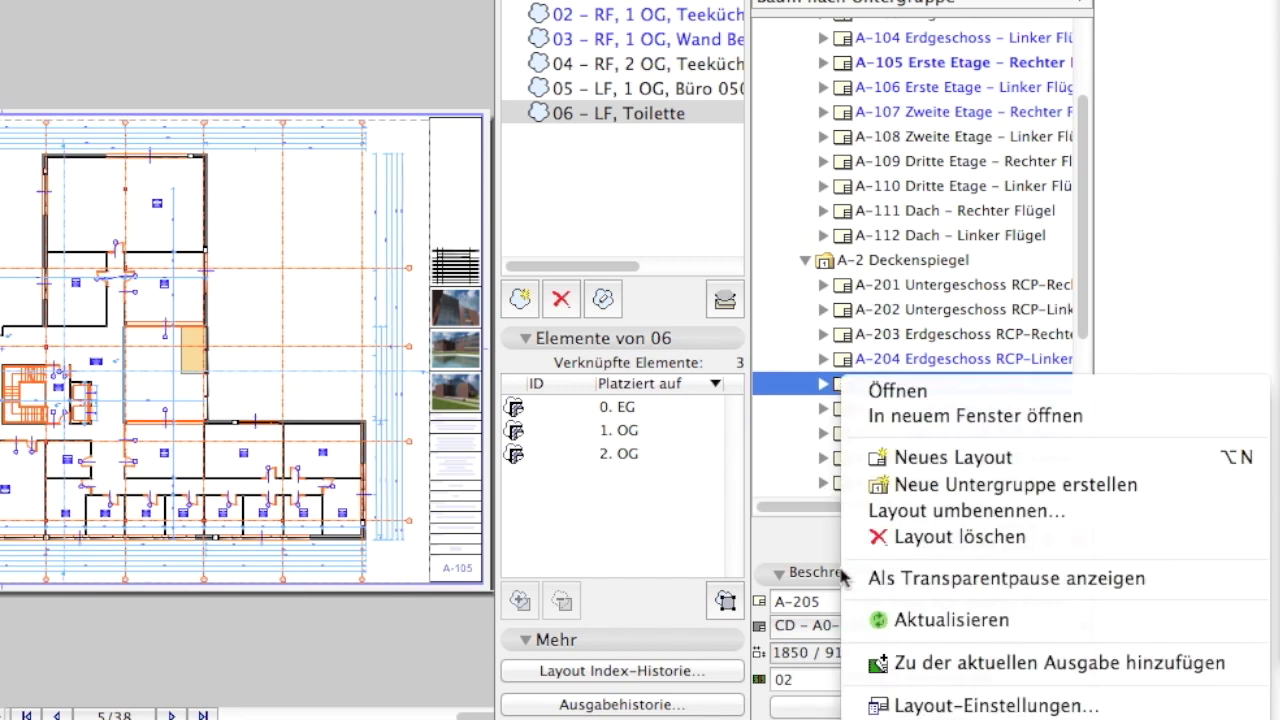
click(857, 668)
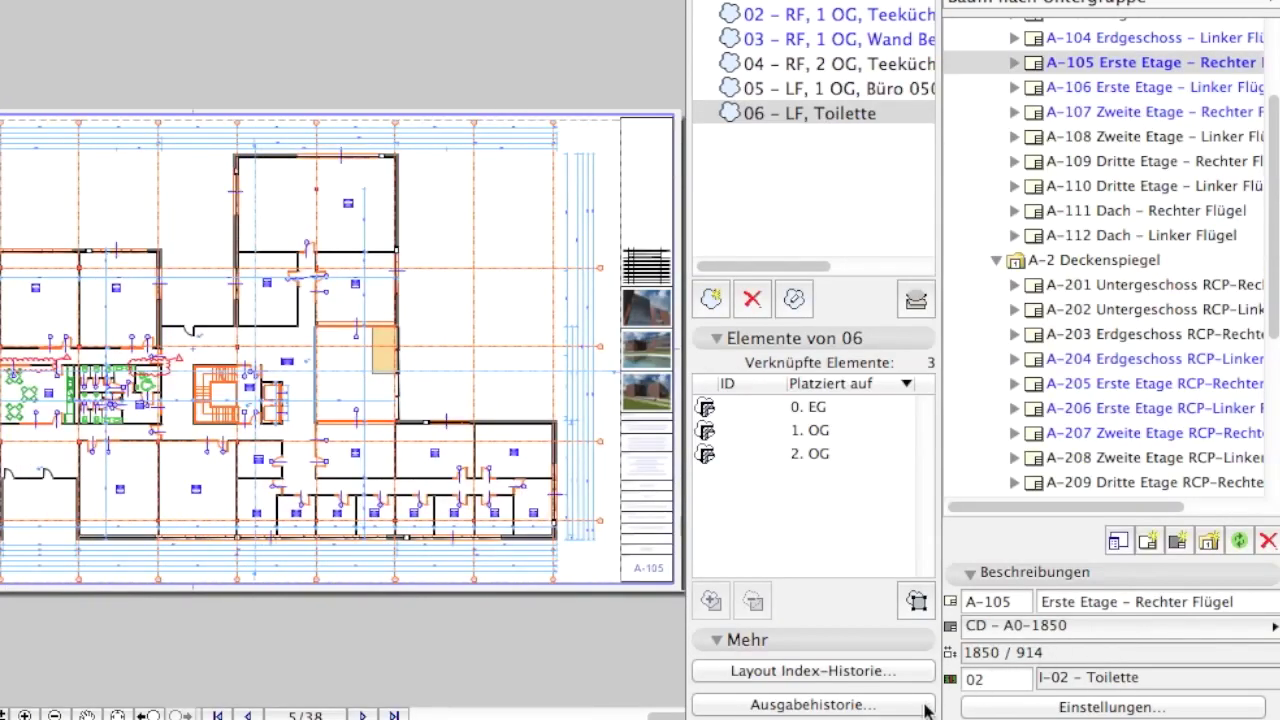
Check in the issue history that A-205 and A-206 are now listed, leaving it unchanged.
click(924, 705)
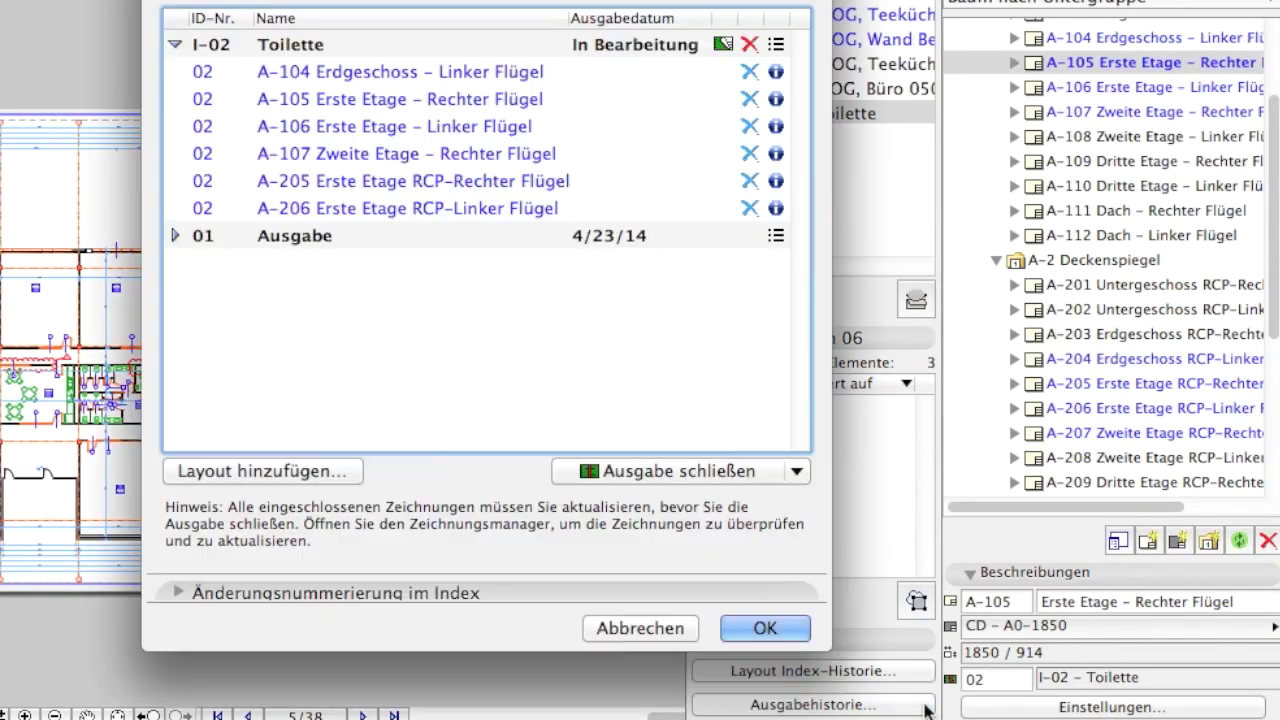
click(379, 188)
click(378, 209)
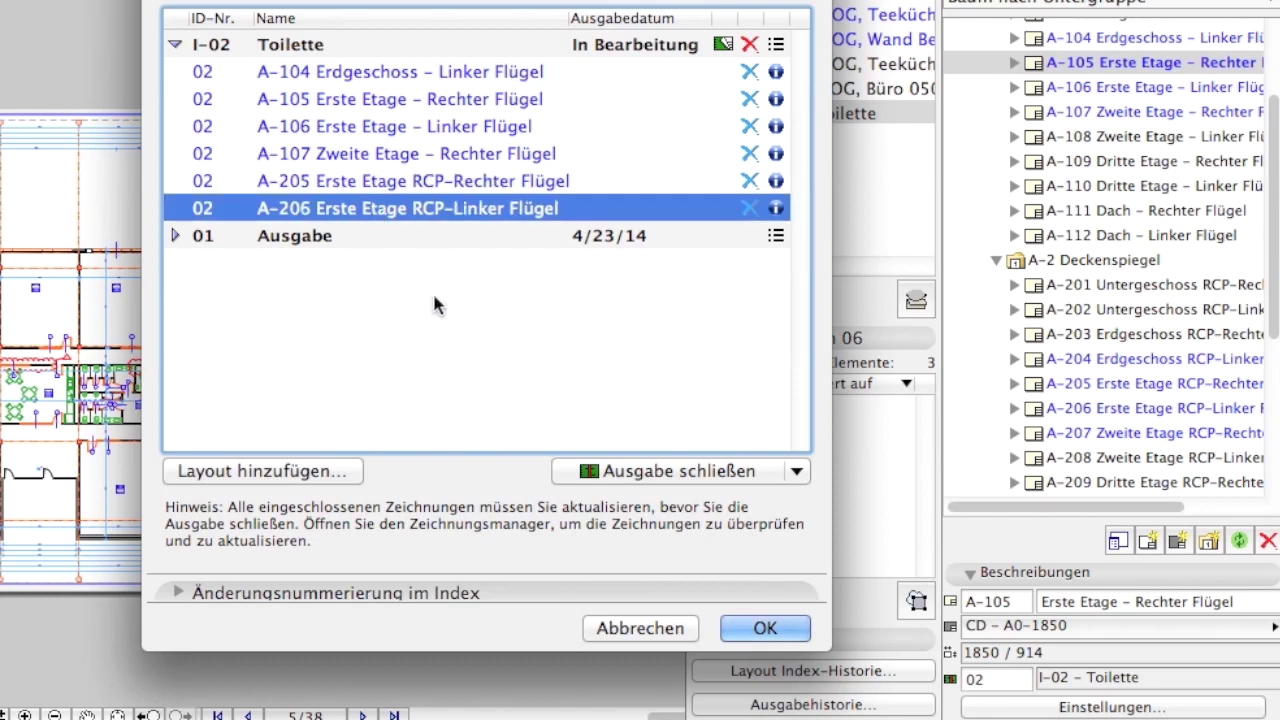
click(676, 628)
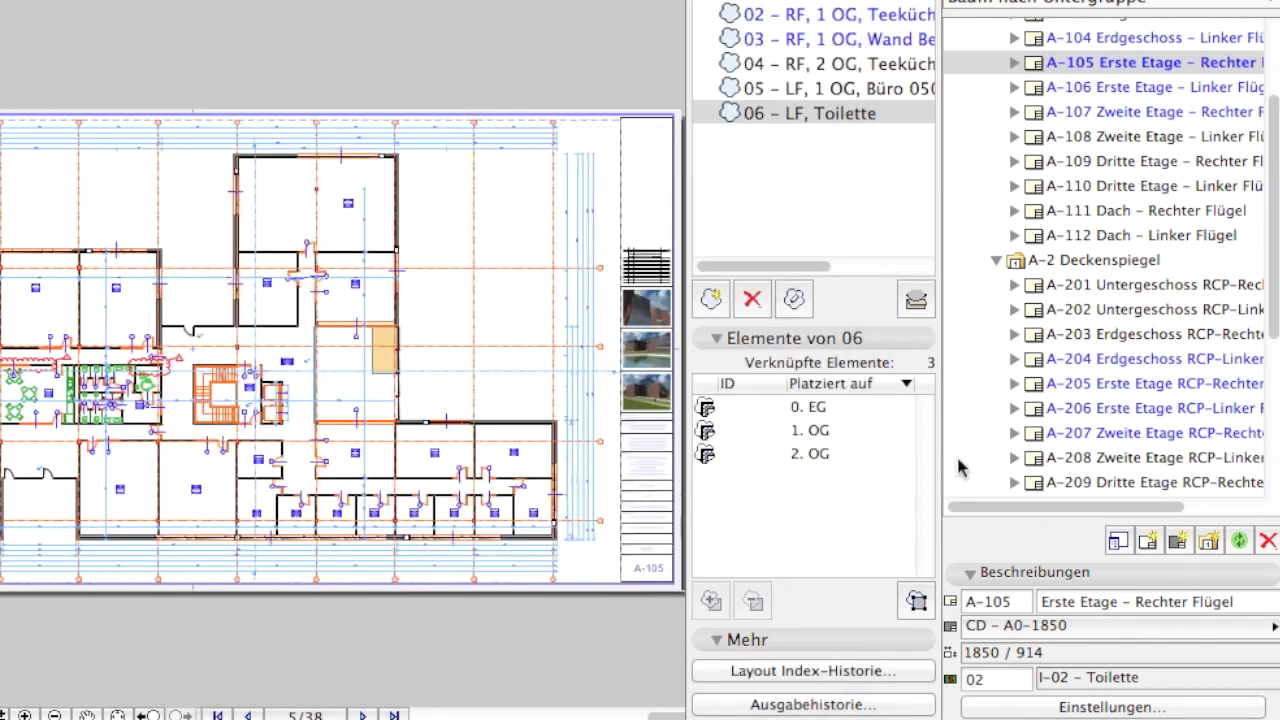
Remove layout A-205 from issue I-02 and verify in the issue history that A-206 stays.
click(1043, 385)
right_click(845, 386)
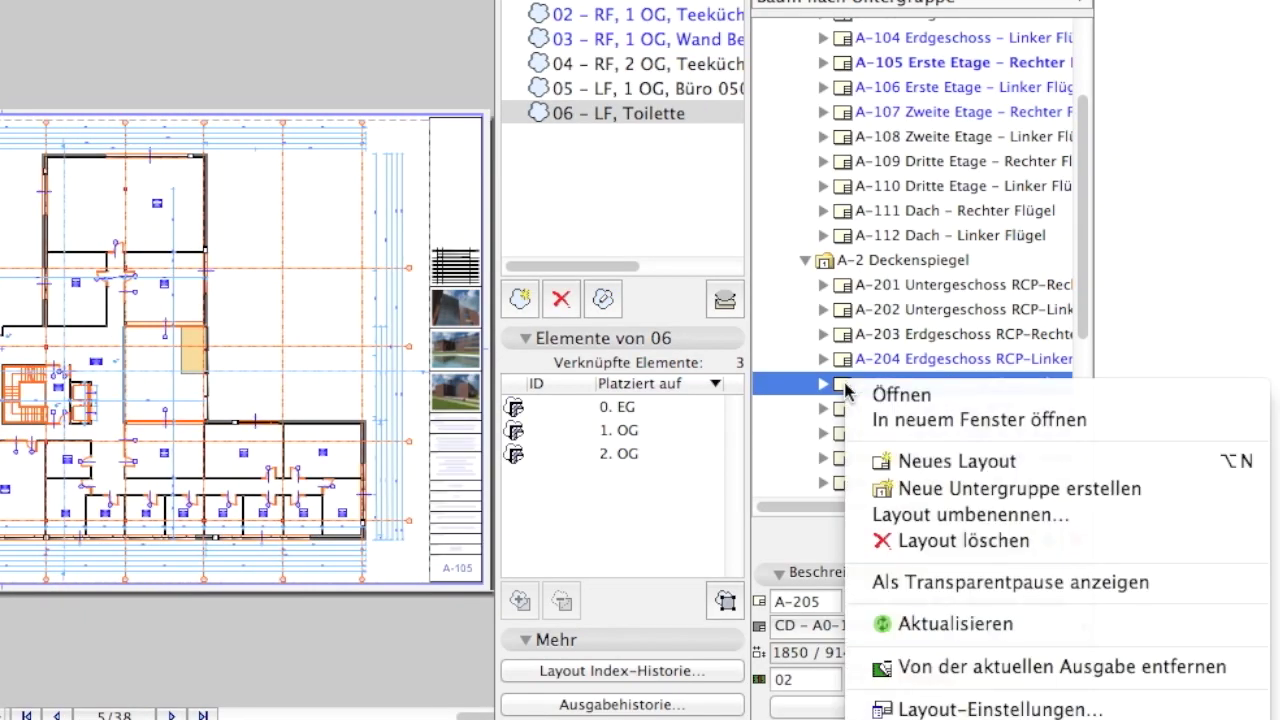
click(852, 667)
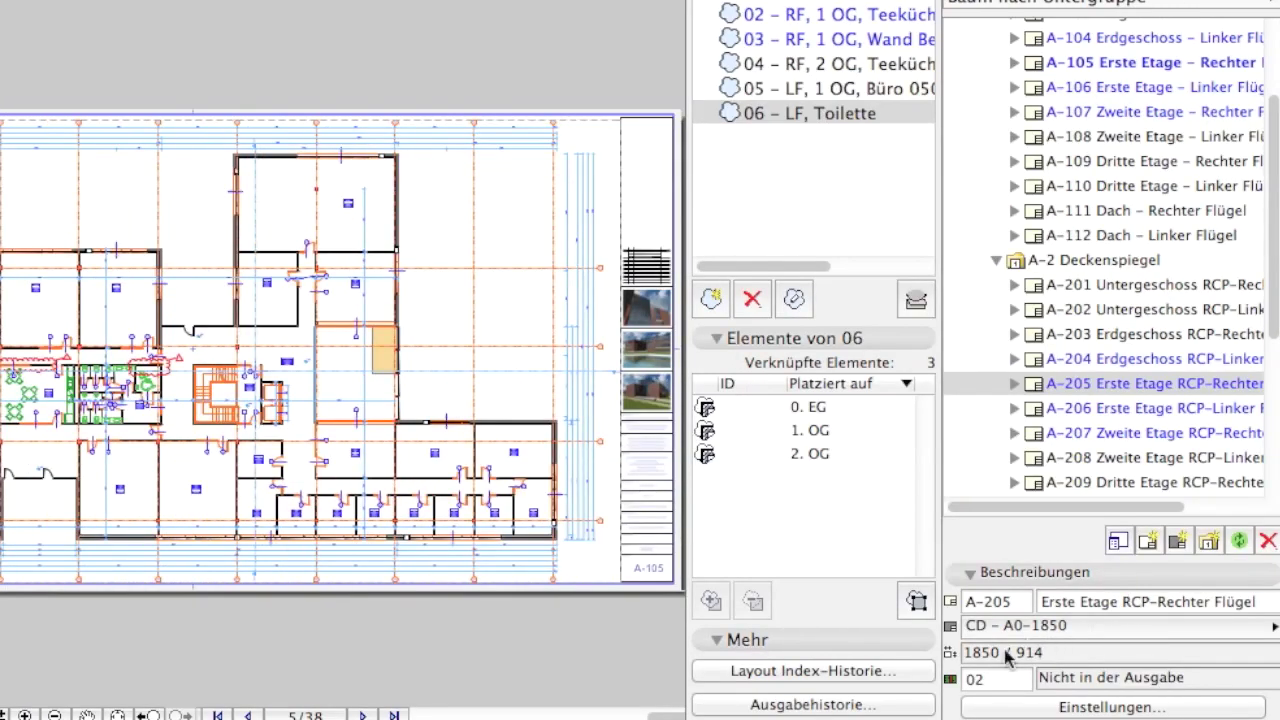
click(922, 706)
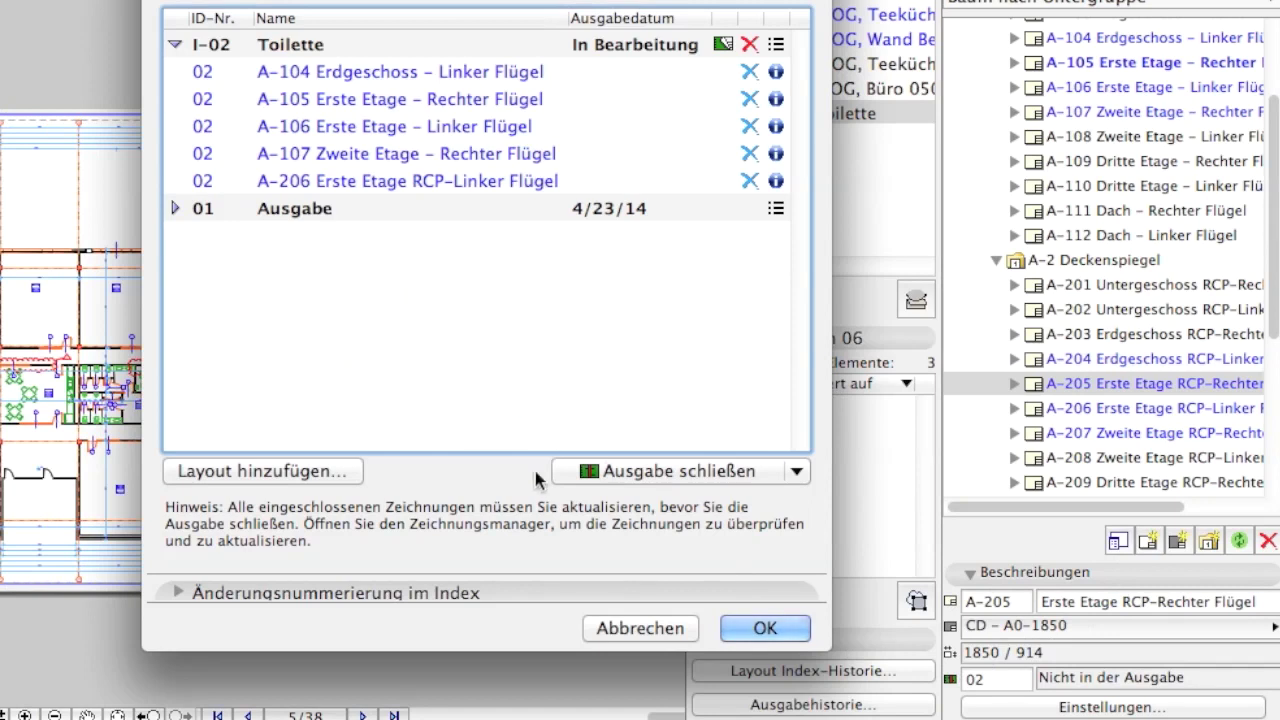
click(640, 628)
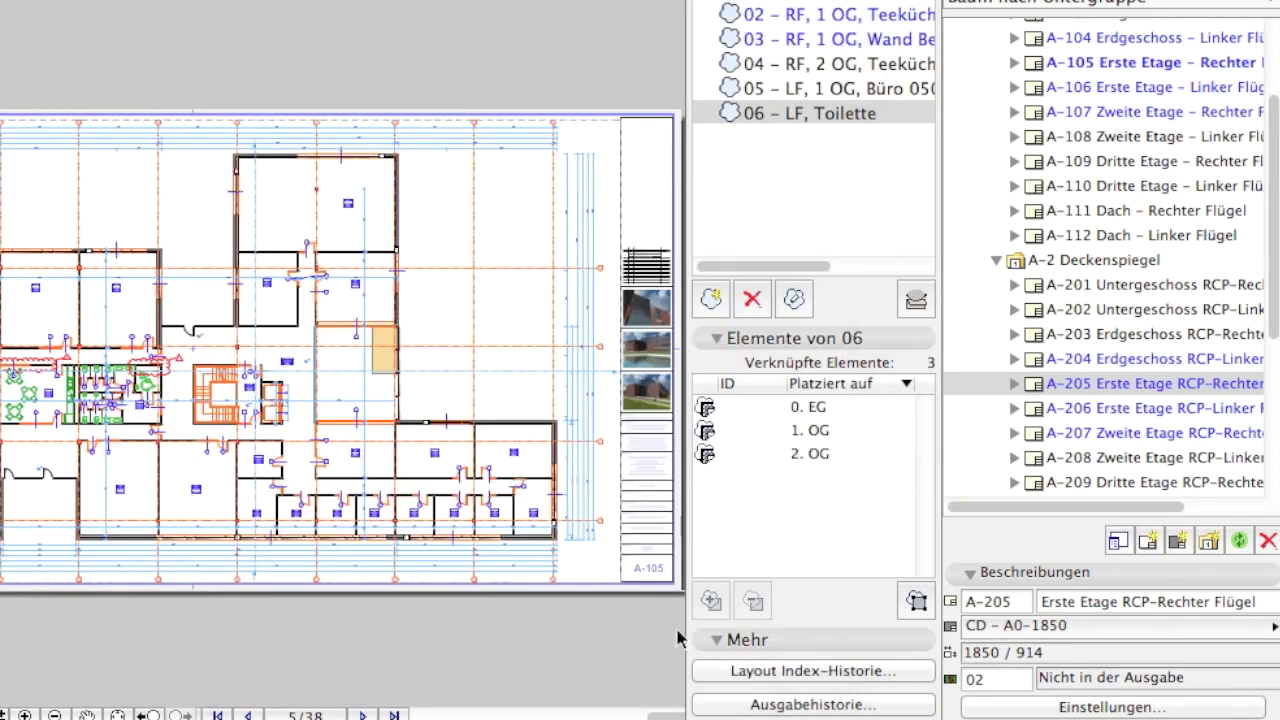
click(1064, 410)
Select ceiling layouts A-201 through A-206 together and remove them from issue I-02 Toilette.
shift+click(1052, 288)
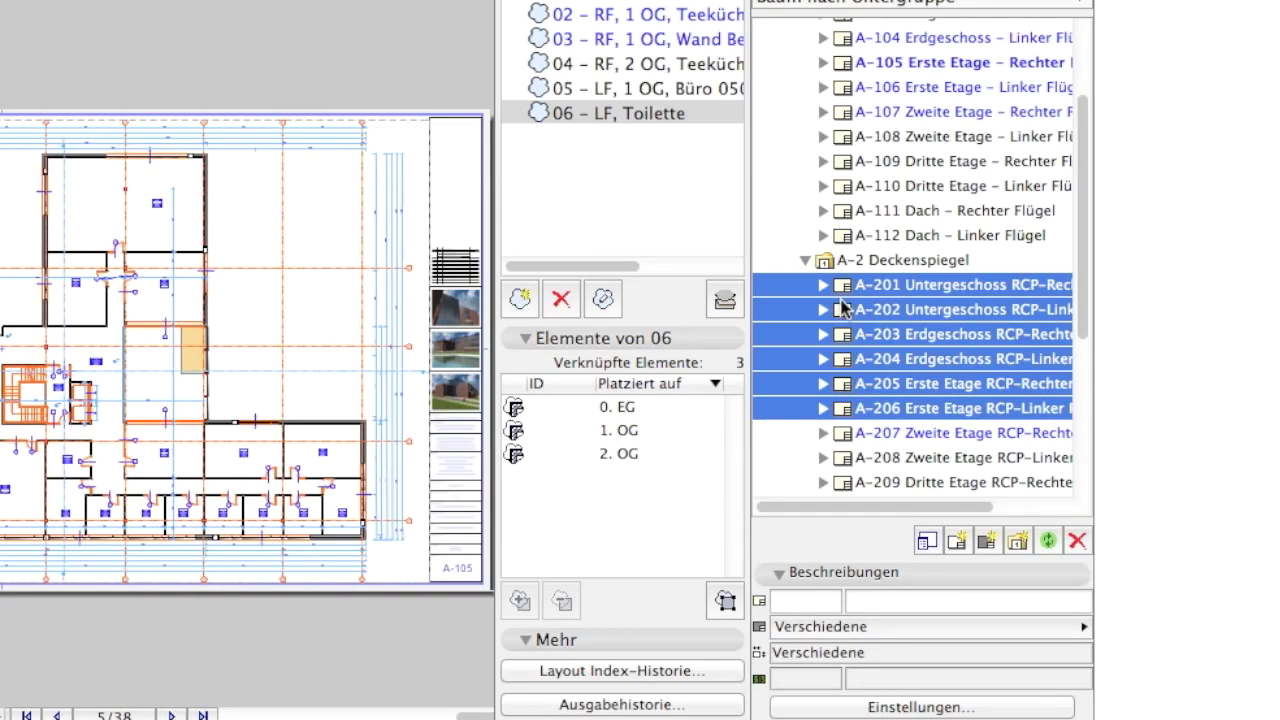
right_click(843, 310)
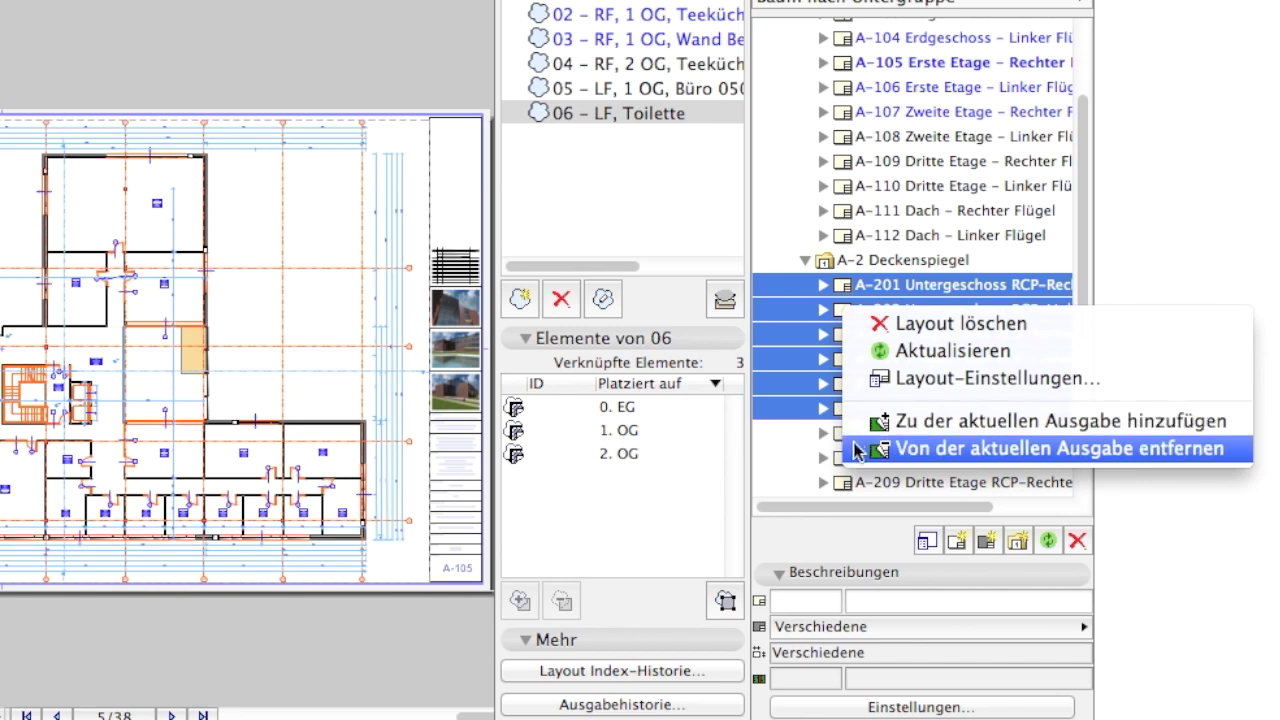
click(858, 452)
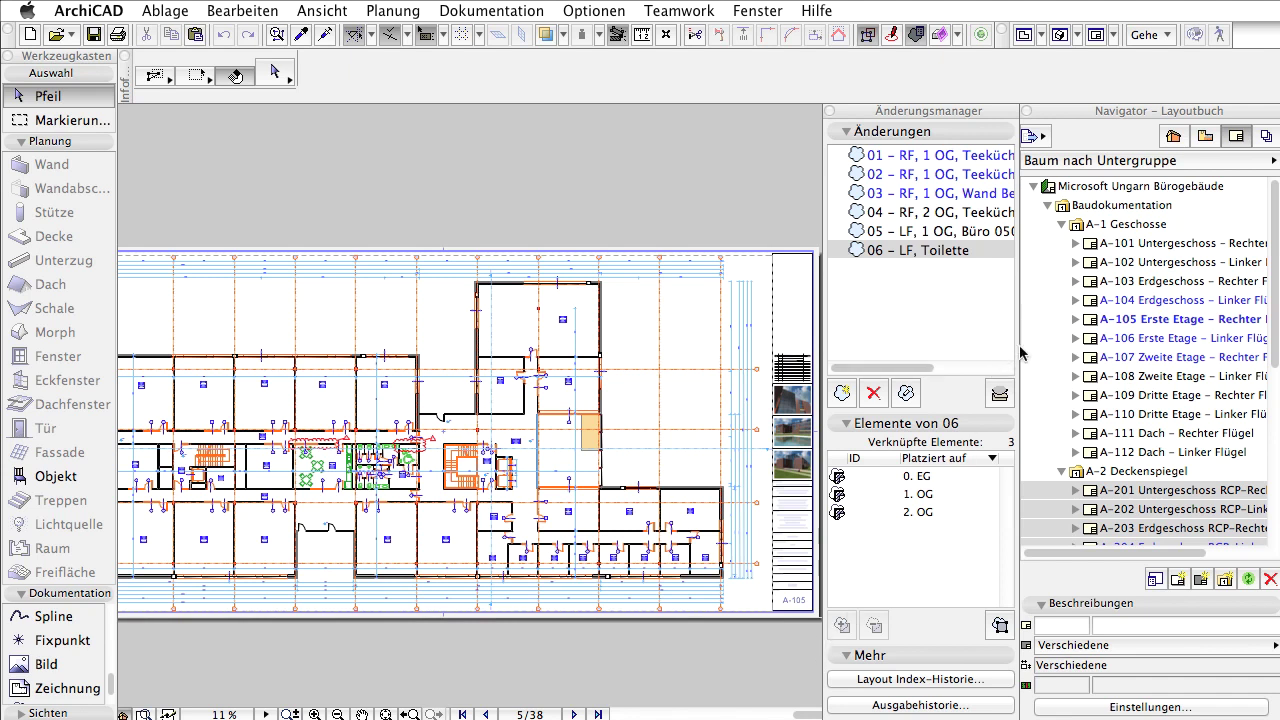
Switch the layout tree to Baum von aktueller Ausgabe, showing only layouts A-104 to A-107.
click(1050, 188)
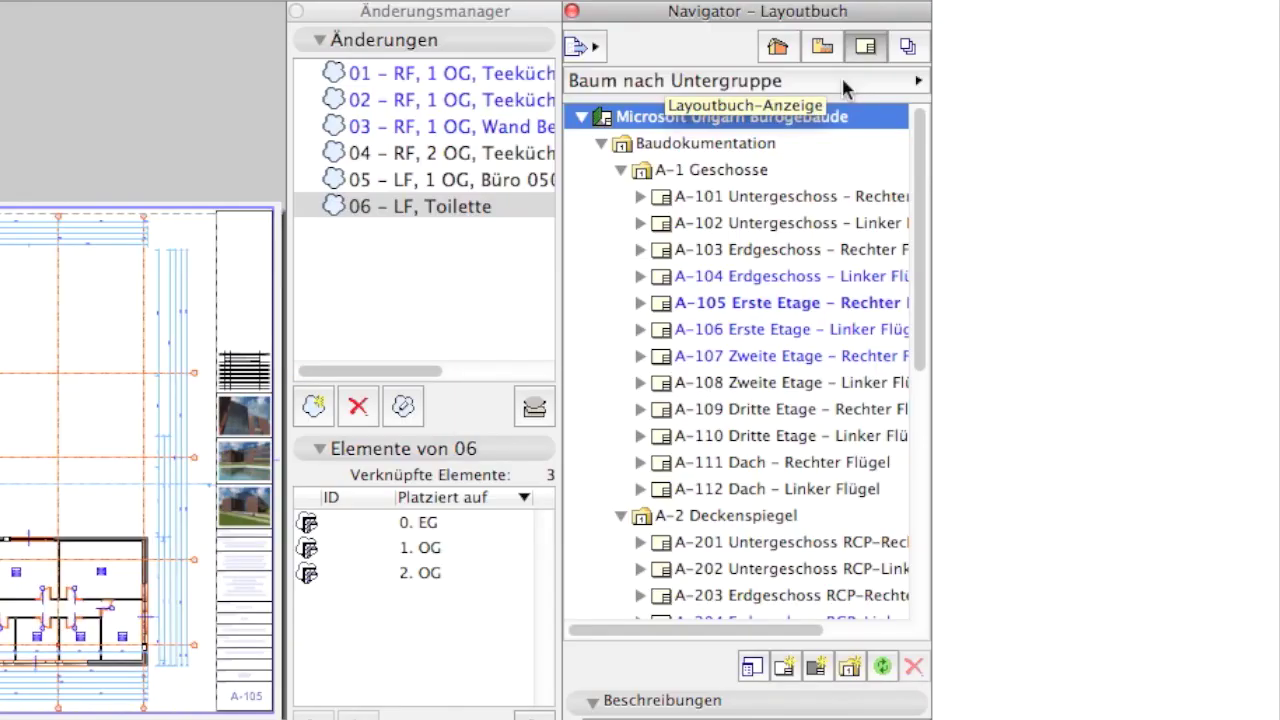
click(843, 88)
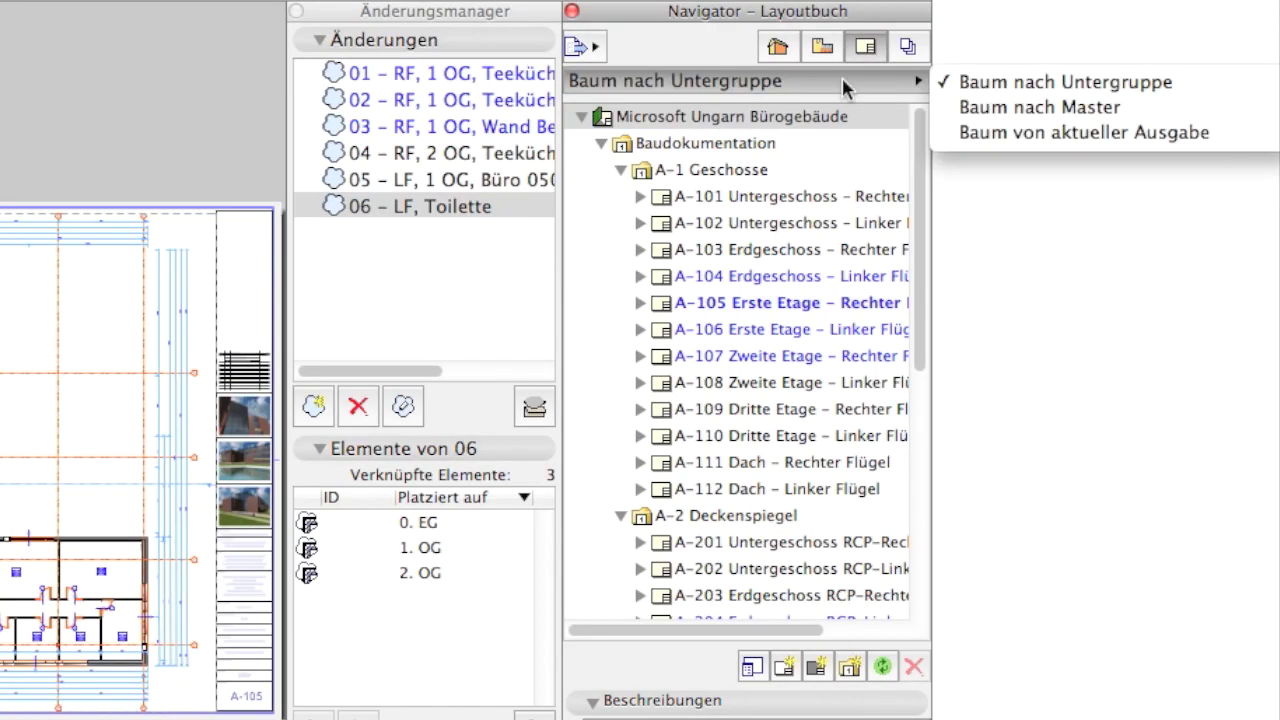
click(948, 138)
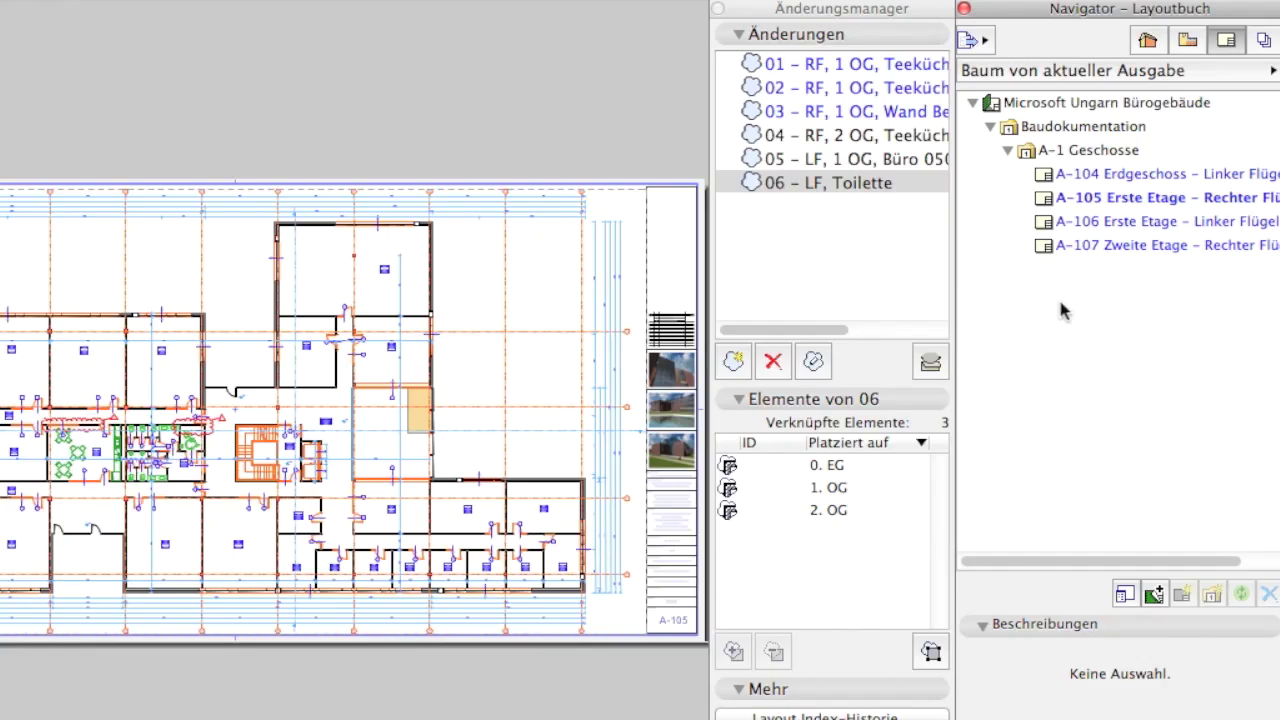
Add ceiling layouts A-204 to A-207 and sections A-301 and A-302 to issue I-02.
click(1153, 594)
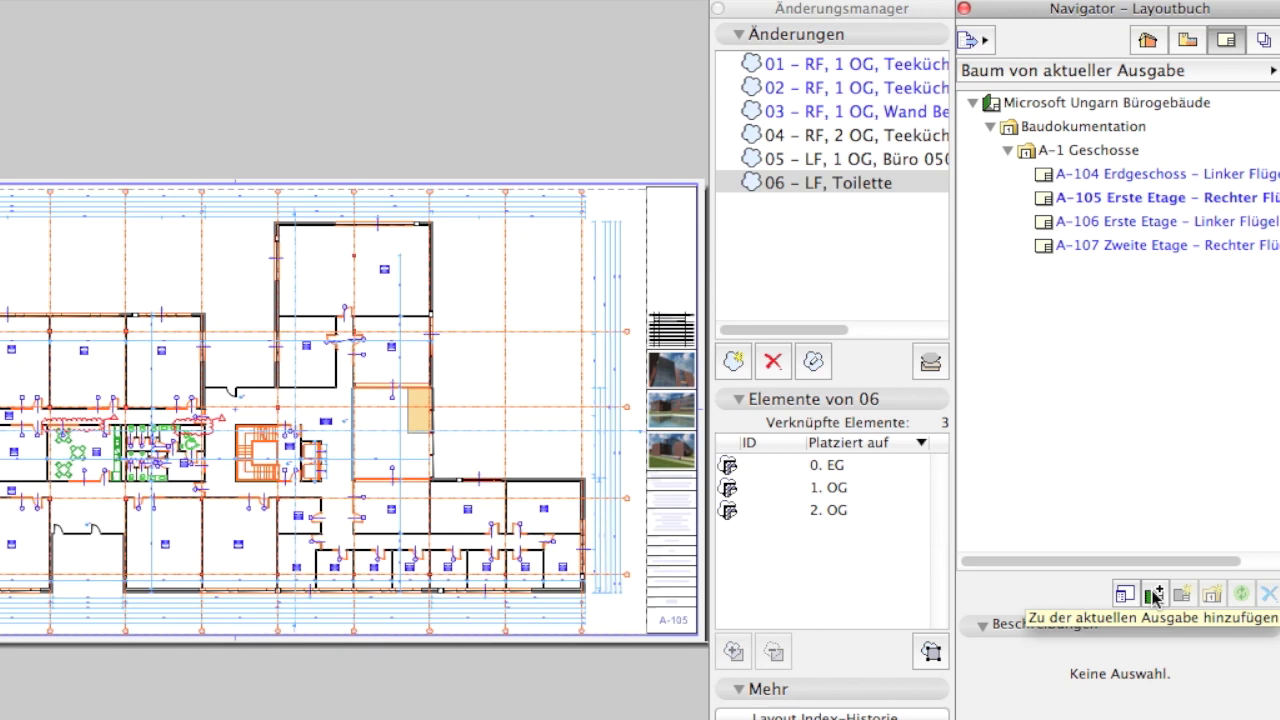
click(1153, 594)
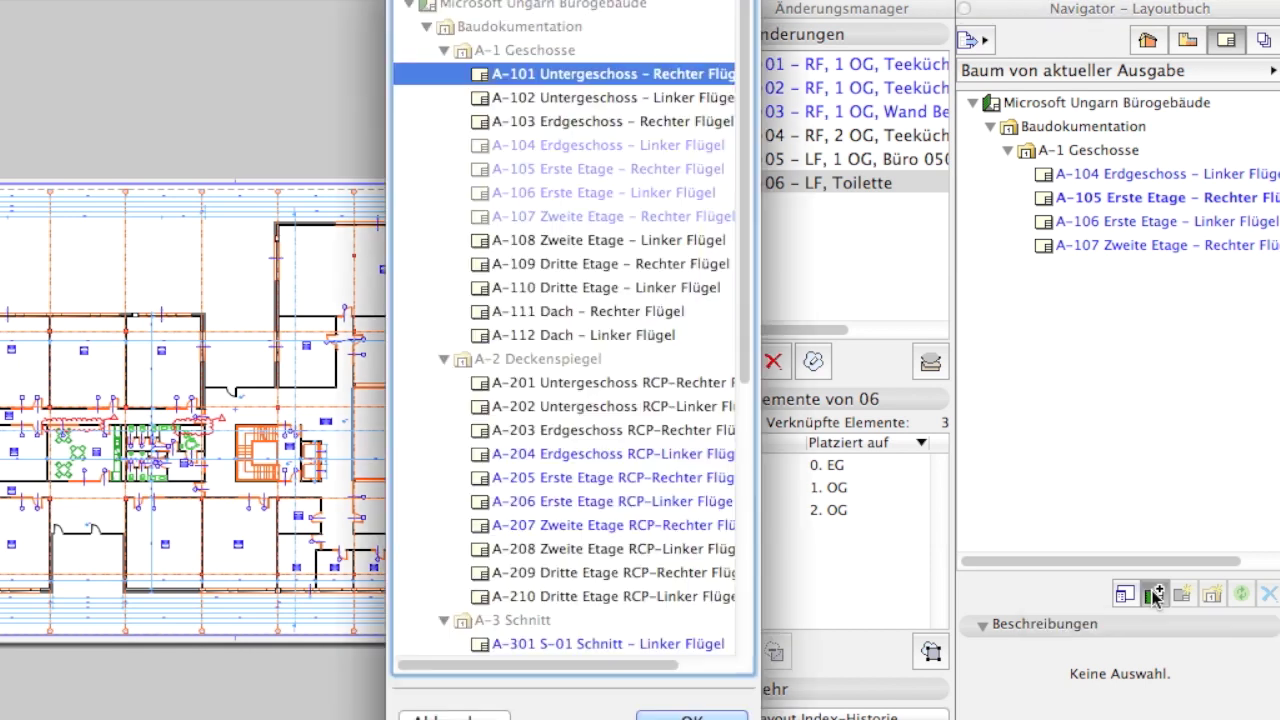
drag(748, 303, 742, 496)
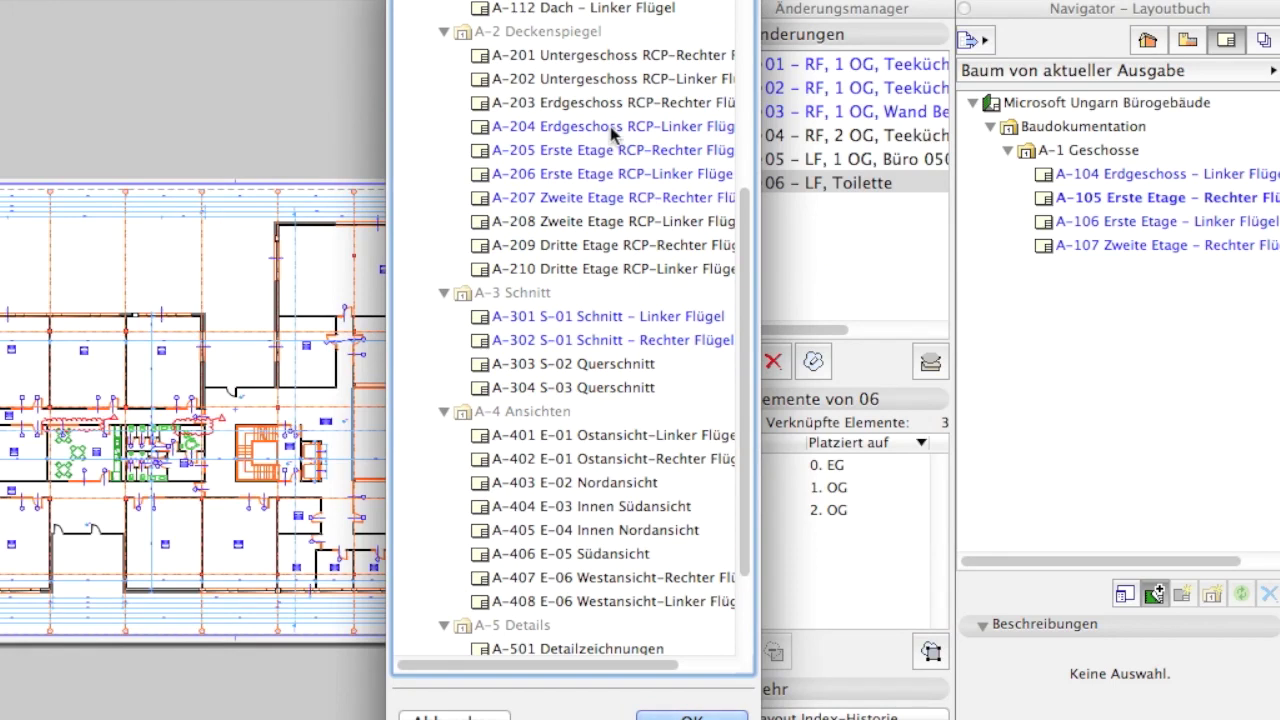
drag(615, 126, 600, 198)
super+drag(585, 316, 583, 342)
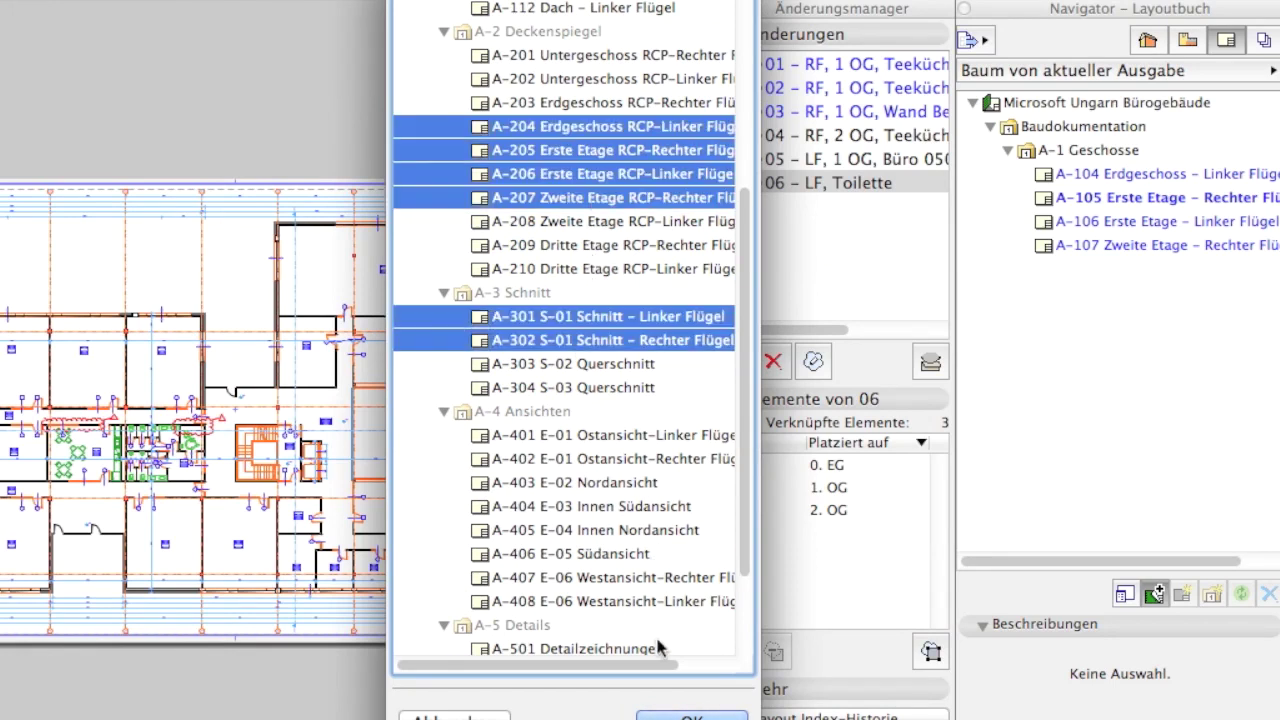
click(690, 716)
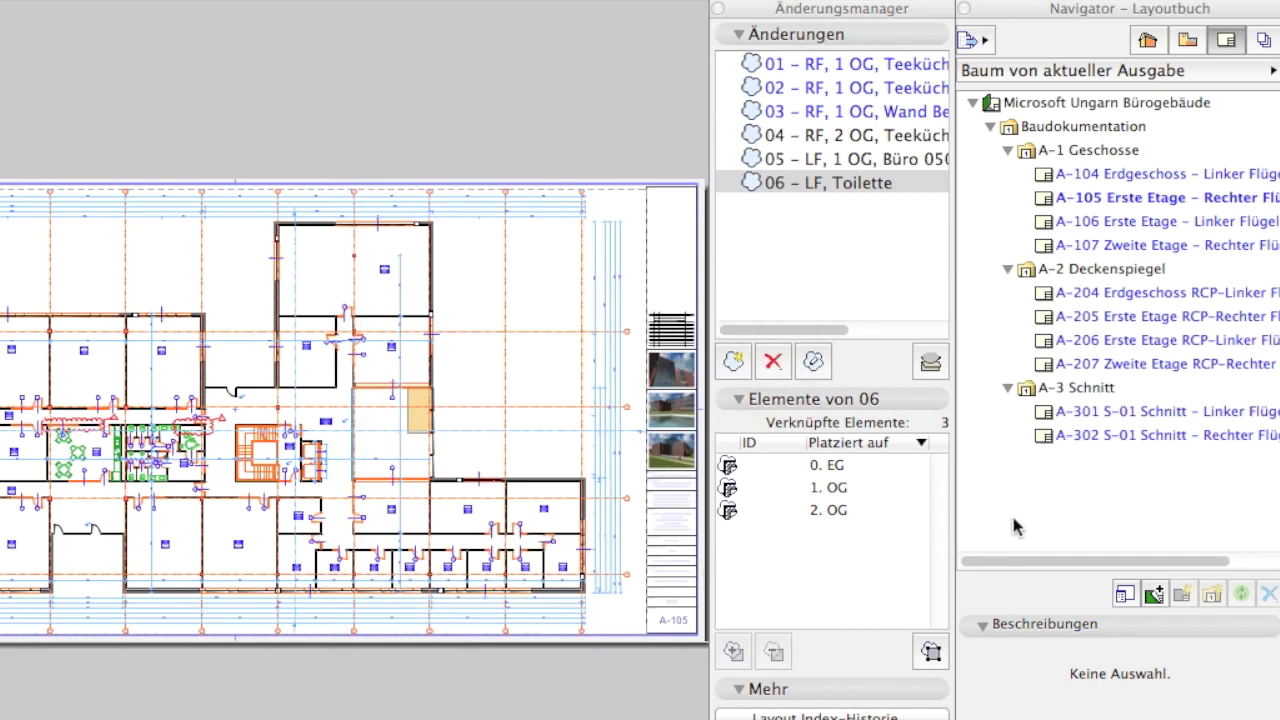
click(938, 658)
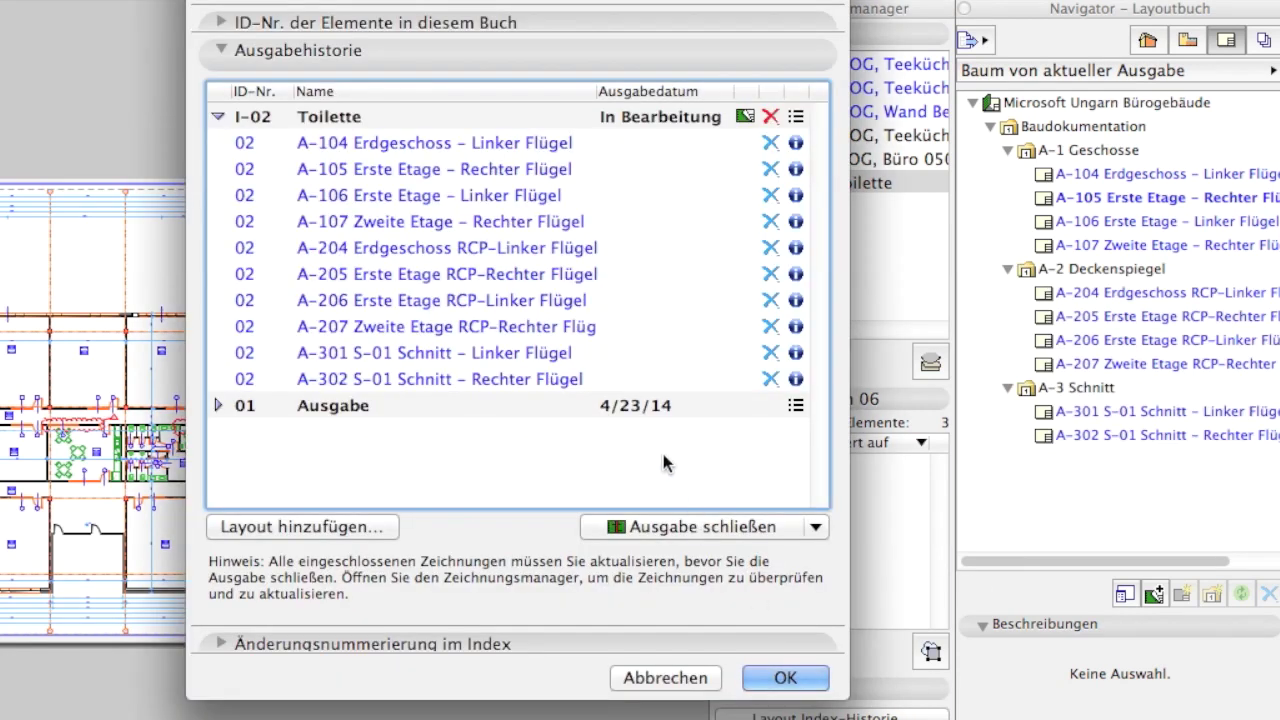
click(710, 677)
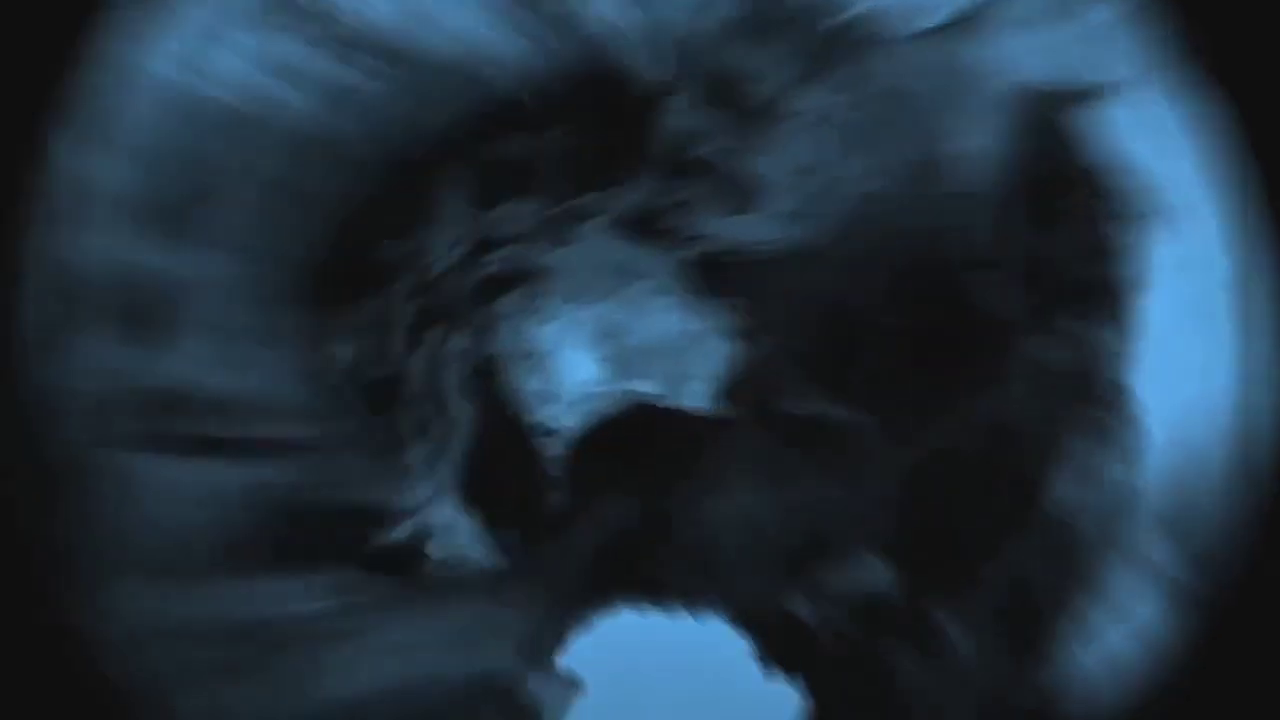